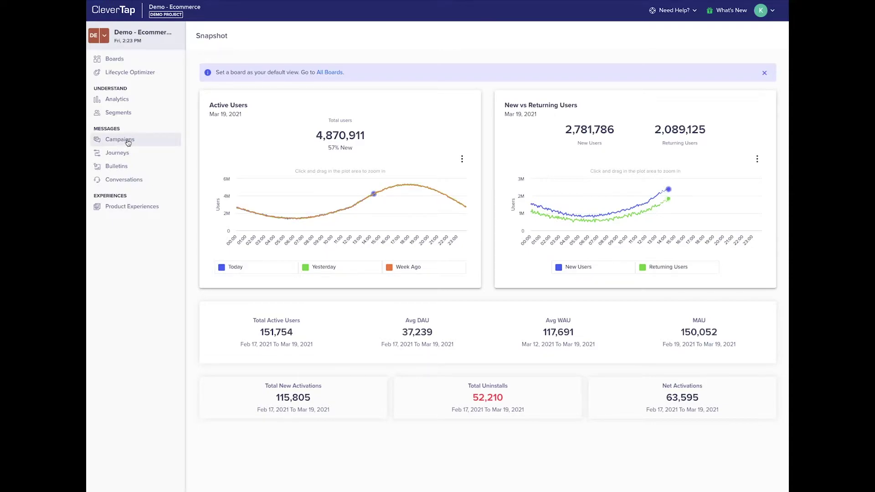
- Open the Campaigns list from the Messages section of the sidebar
click(128, 143)
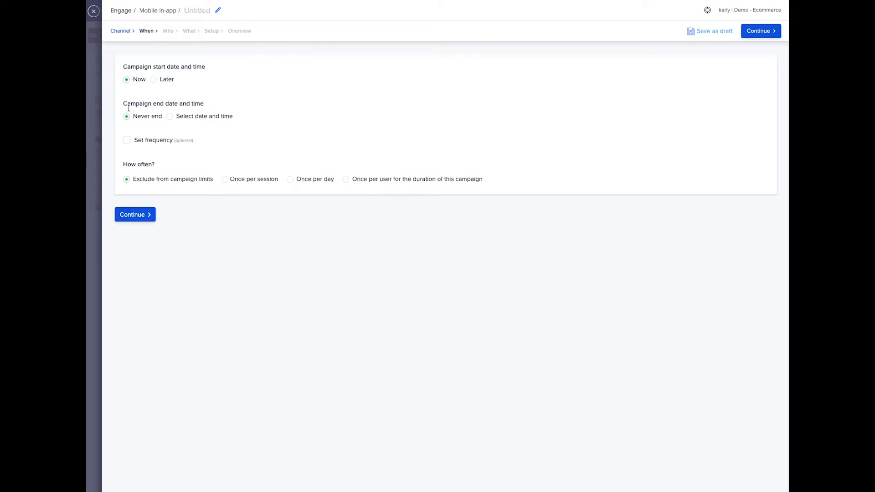
- End the campaign on Mar 26, 2021 and show it once per session
click(171, 119)
click(191, 138)
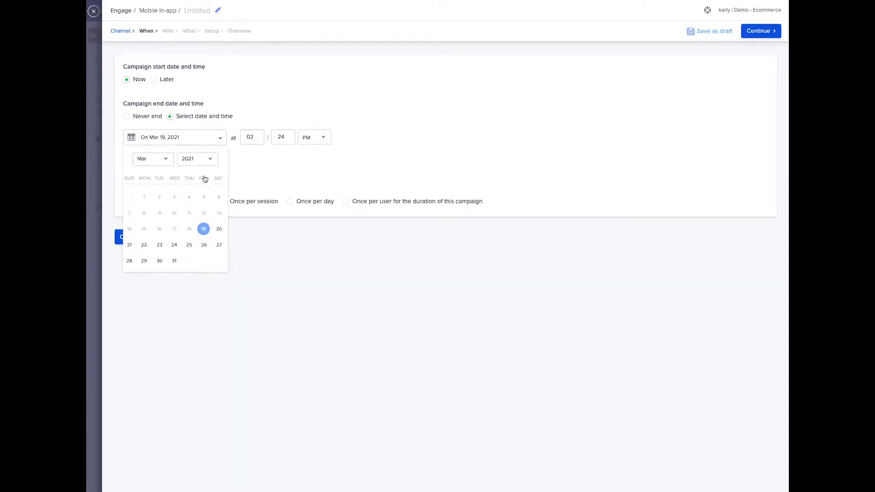
click(204, 246)
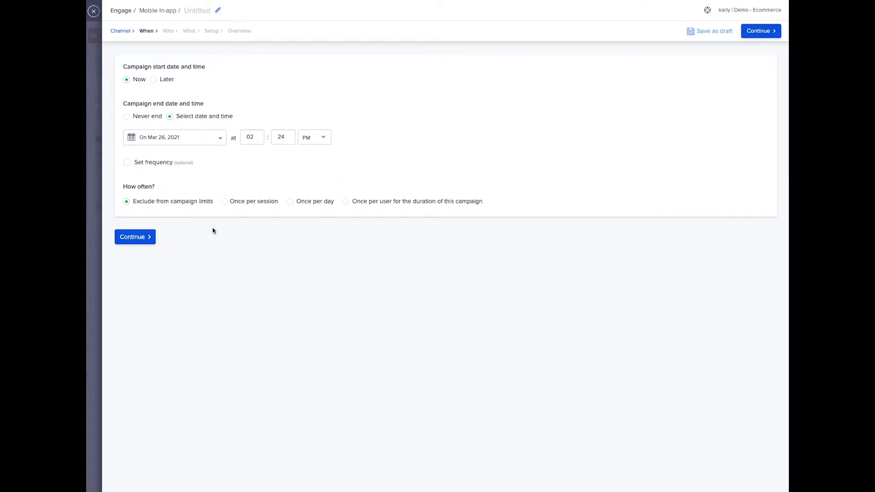
click(227, 202)
click(139, 237)
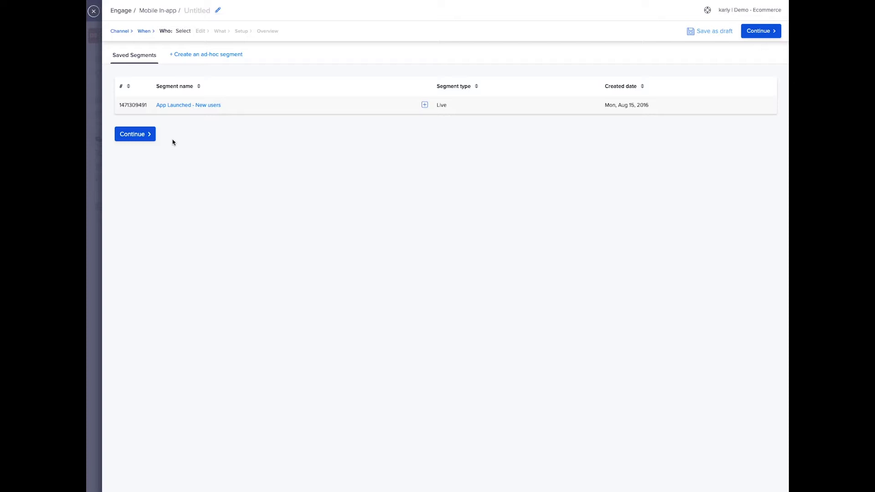
- Create an ad-hoc segment triggered by App Launched with past-behaviour filtering enabled
click(201, 56)
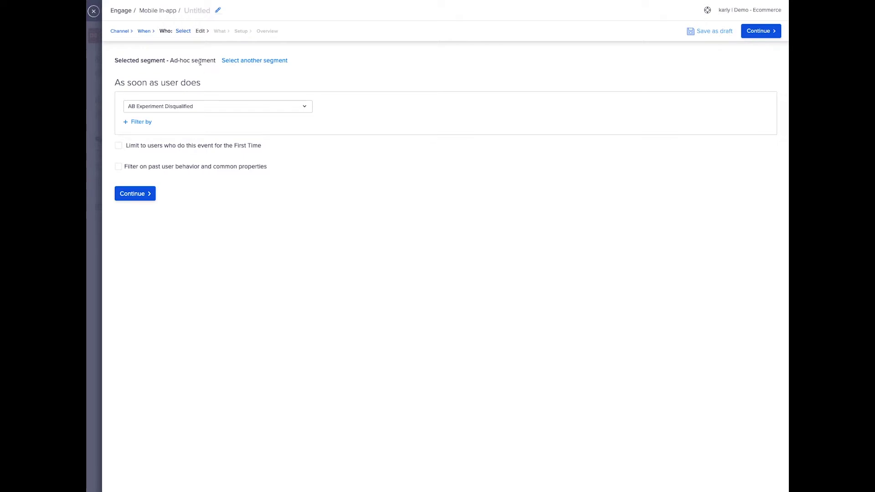
click(201, 111)
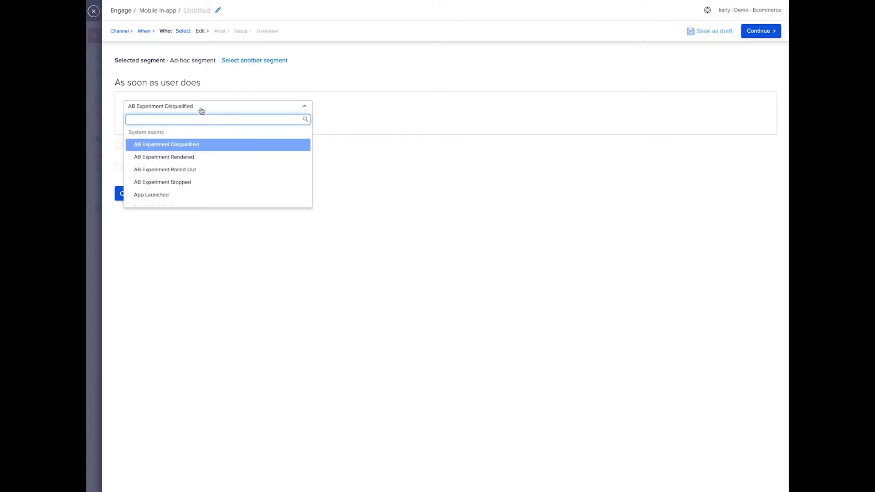
text(app)
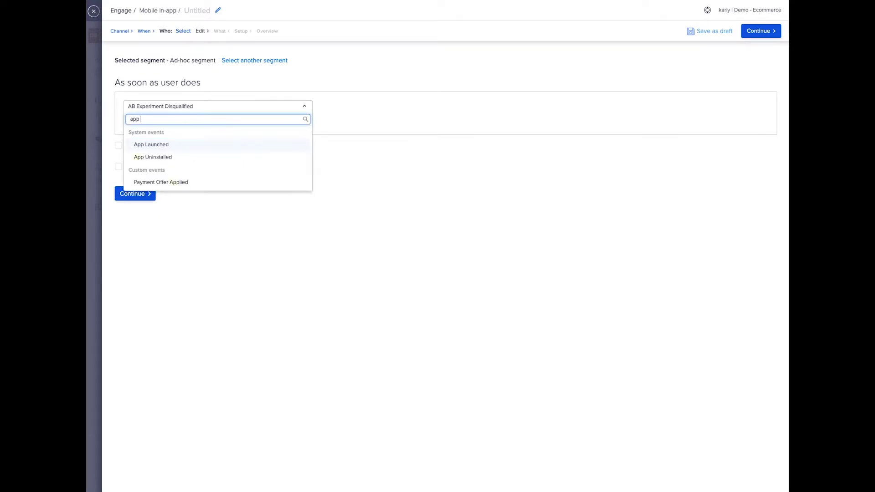
click(206, 146)
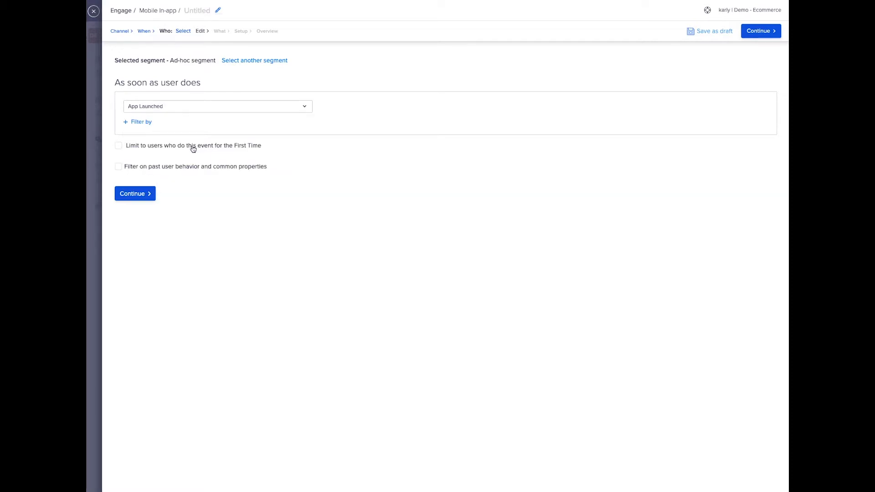
click(192, 168)
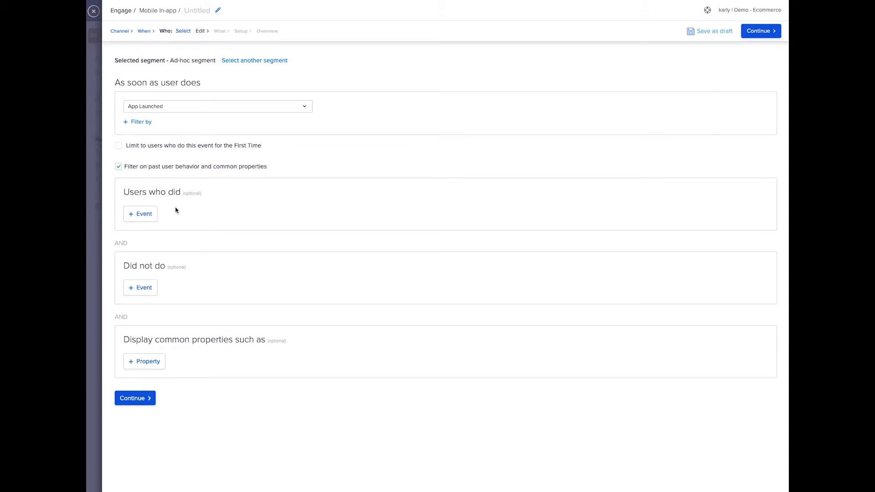
- Exclude users who did Payment Offer Applied, then continue to the message
click(150, 290)
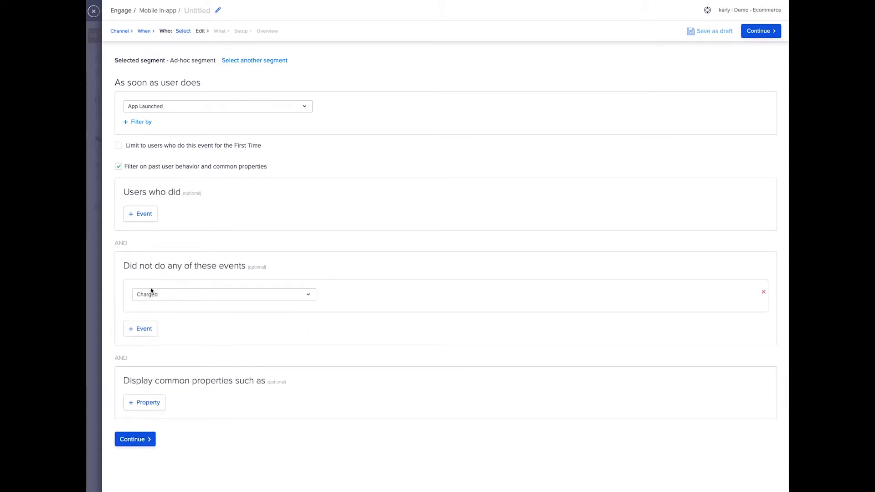
click(166, 296)
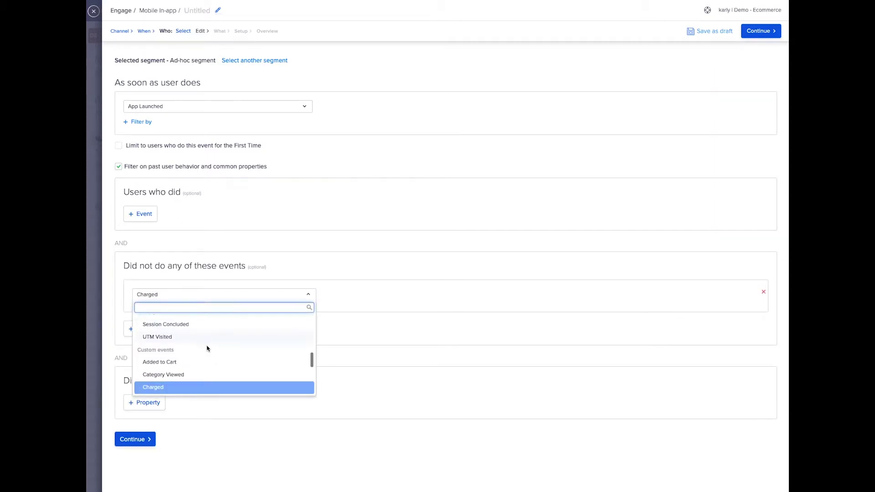
scroll(212, 360, down, 1)
scroll(214, 366, down, 1)
click(205, 368)
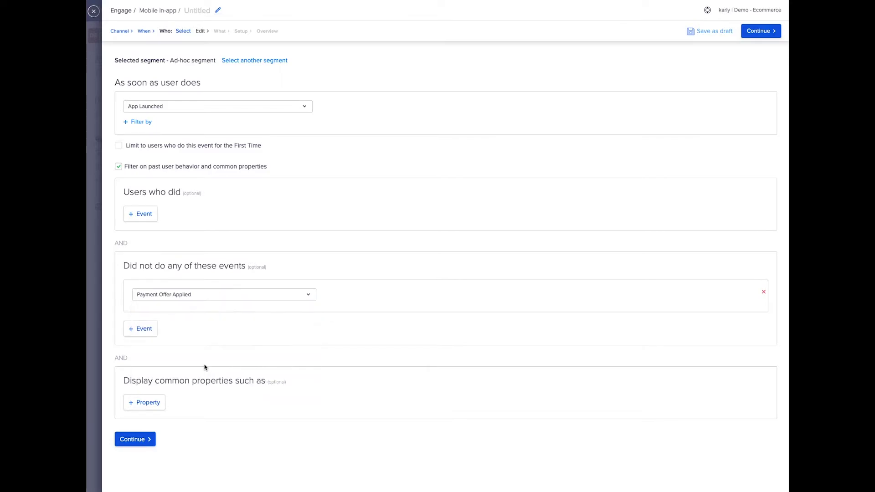
click(143, 440)
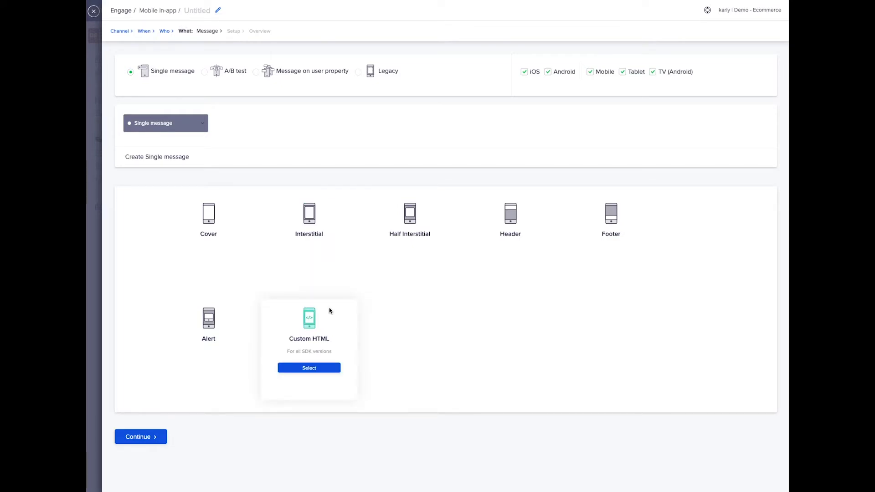
mouse_move(309, 222)
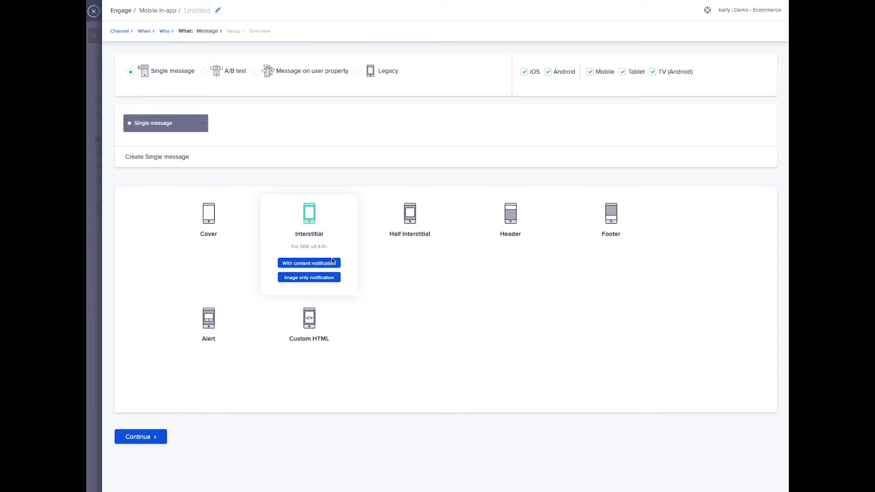
- Choose the Interstitial 'With content notification' template
click(332, 263)
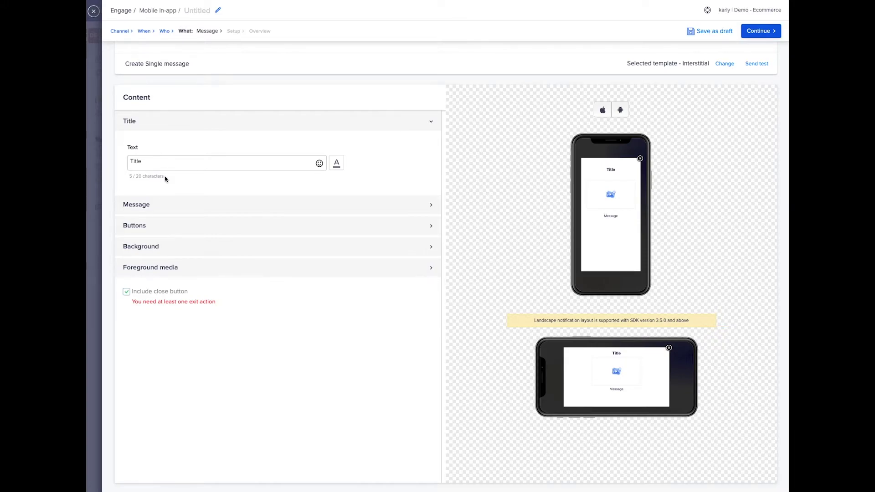
- Set title 'Hungry for Something Sweet?' and message 'Save 20% on your first purchase using promo code CUPCAKES20'
click(131, 161)
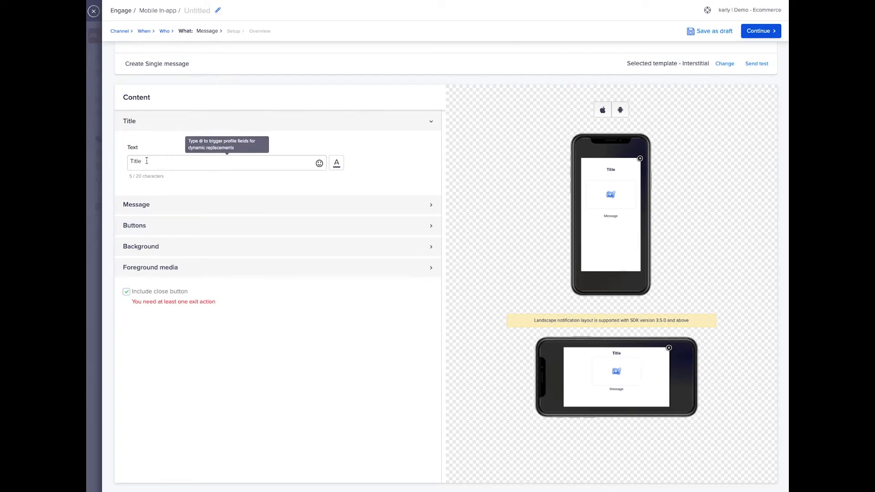
key(ctrl+a)
text(Hungry for Something Sweet?)
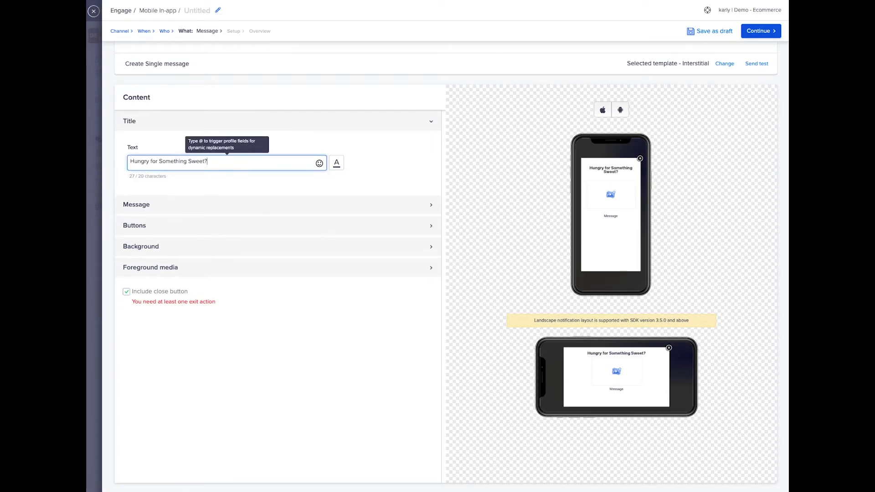
click(134, 208)
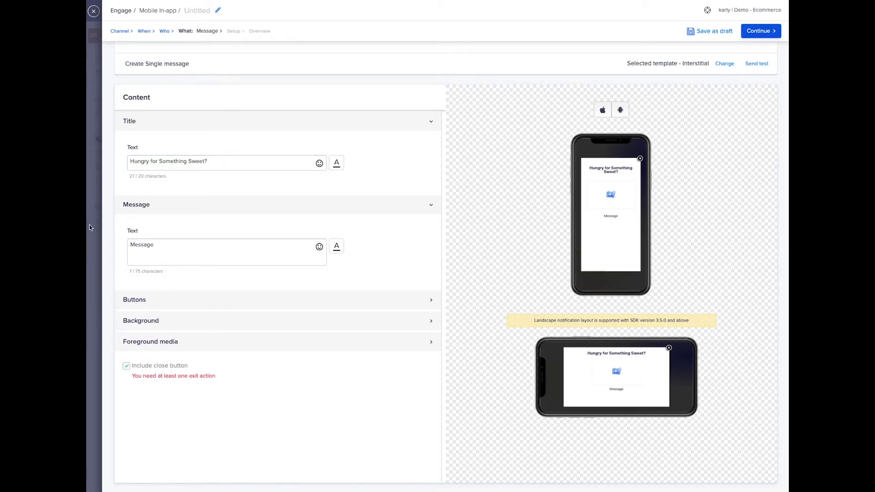
double_click(137, 246)
text(Save 20% on your first purchase using promo code CUPCAKES20)
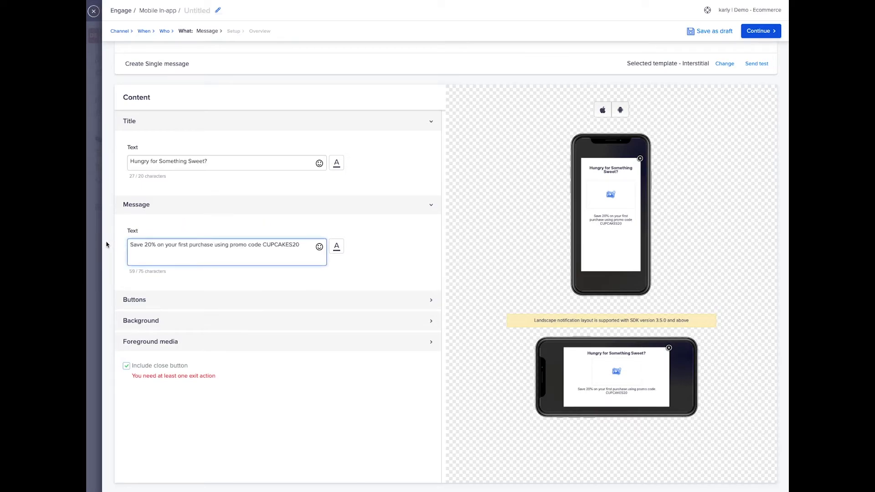
click(365, 272)
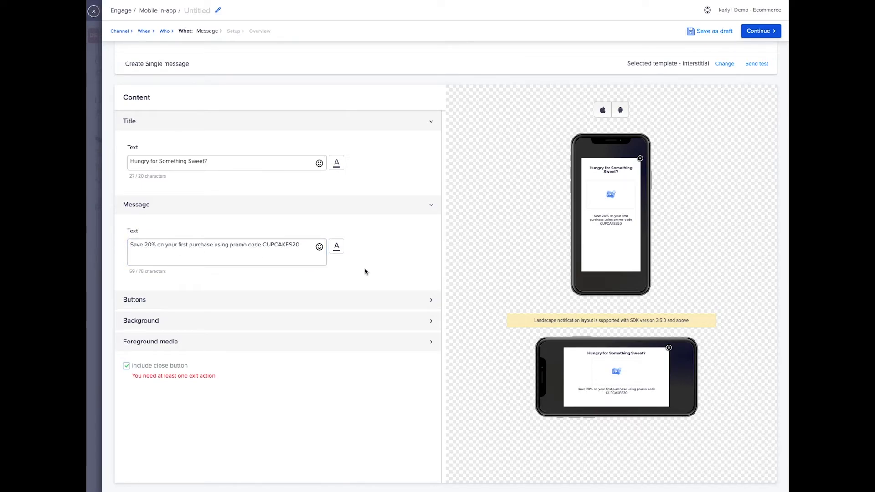
- Add a button to the message labelled 'Close'
scroll(365, 272, down, 2)
click(369, 255)
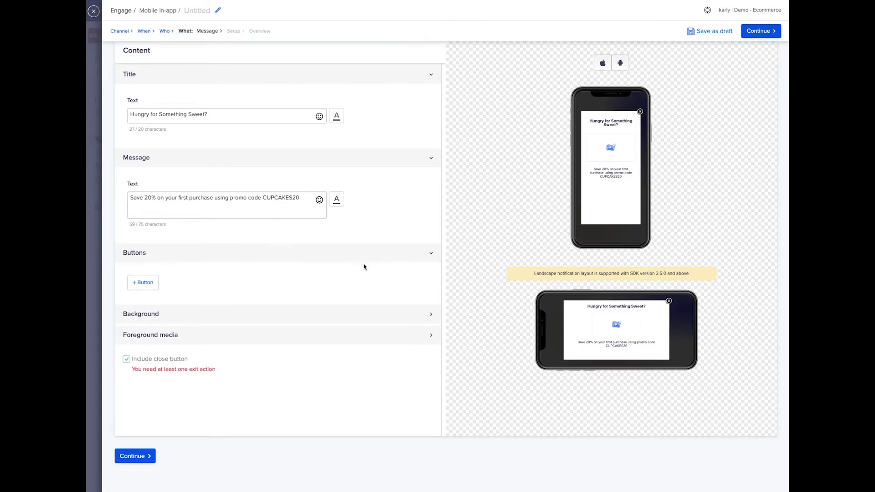
scroll(364, 267, down, 1)
click(143, 243)
drag(179, 264, 128, 266)
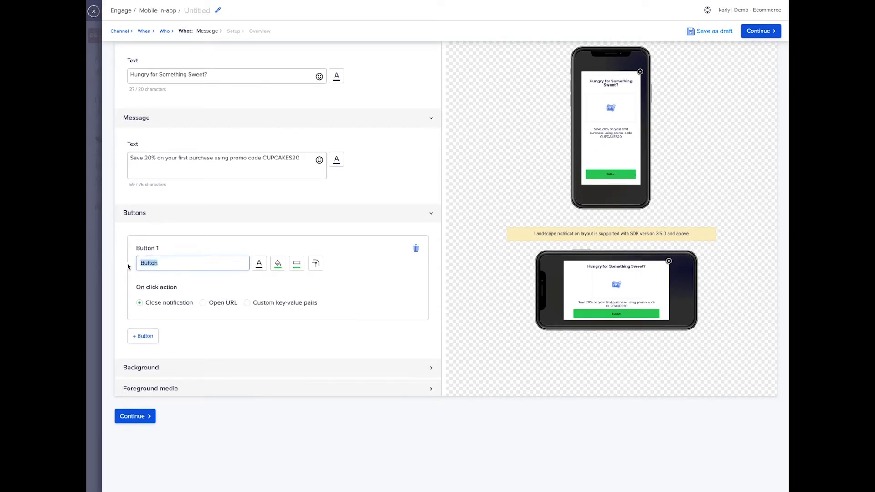
text(Close)
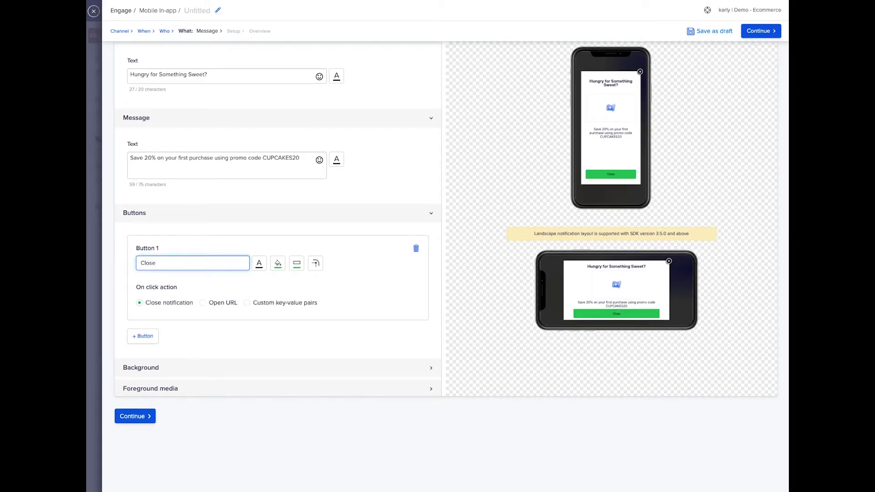
click(160, 307)
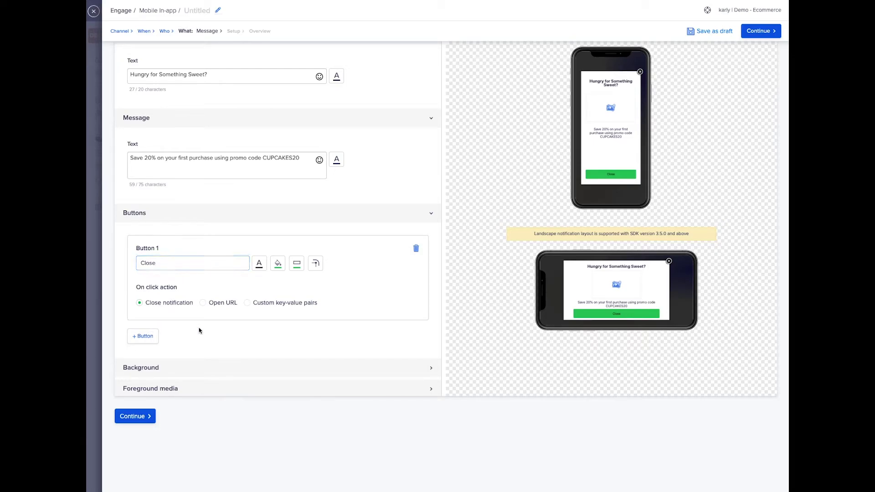
- Set the message background colour to pink #F684EE
click(200, 368)
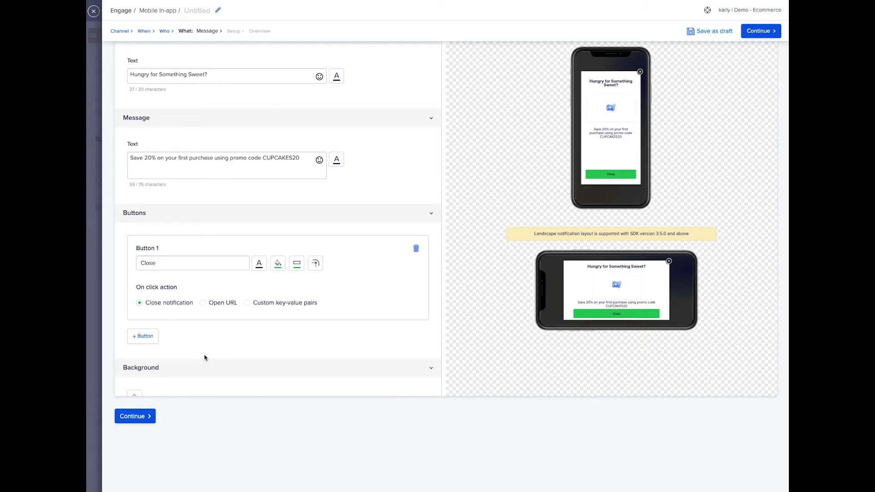
scroll(214, 342, down, 3)
click(134, 330)
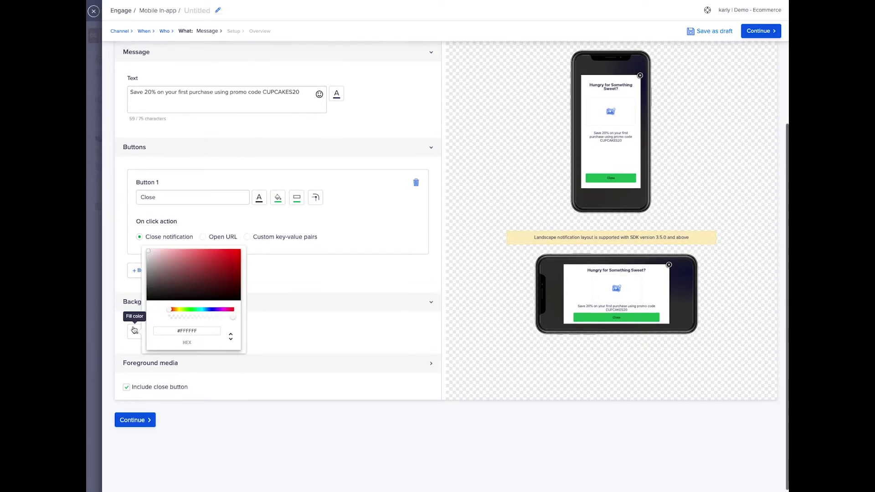
click(223, 312)
click(191, 254)
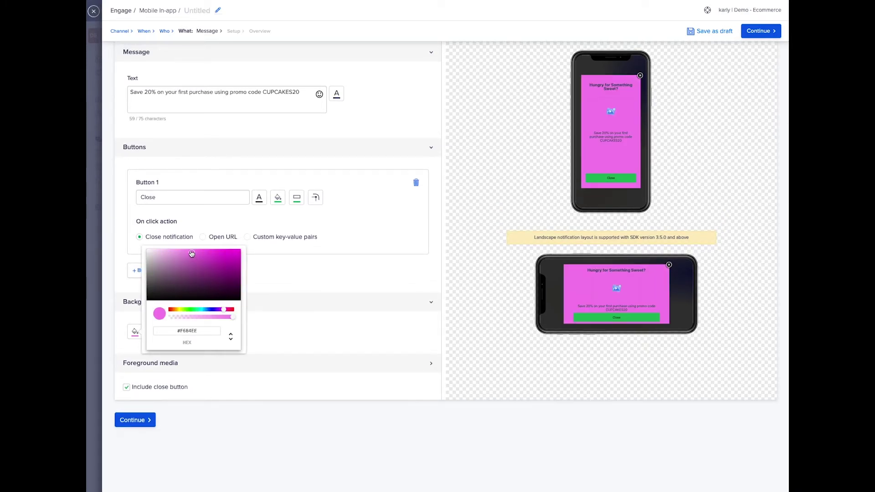
click(281, 322)
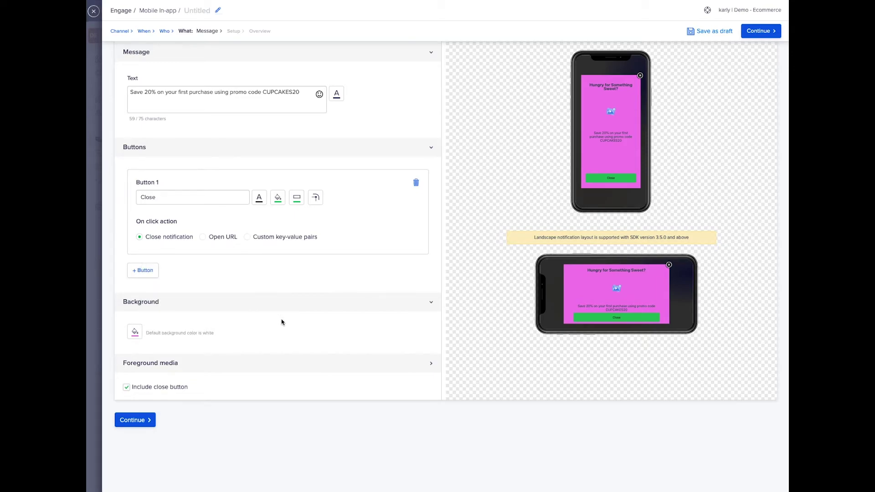
scroll(281, 323, down, 1)
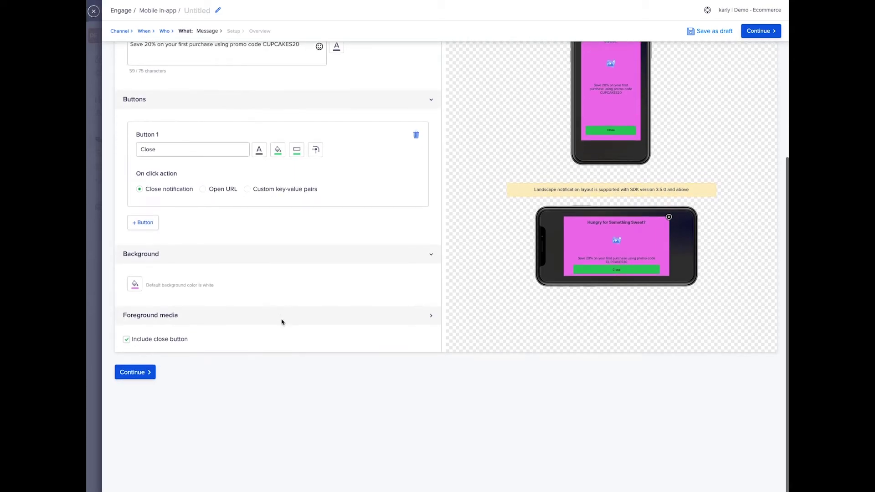
click(172, 323)
- Upload the vanilla cupcake photo as the message's foreground media
scroll(173, 330, down, 2)
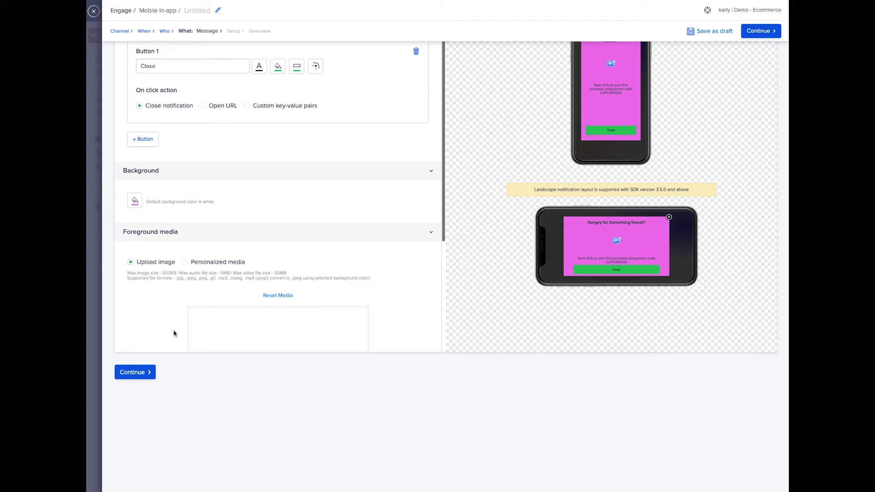
scroll(174, 334, down, 2)
scroll(173, 330, down, 1)
scroll(172, 315, down, 1)
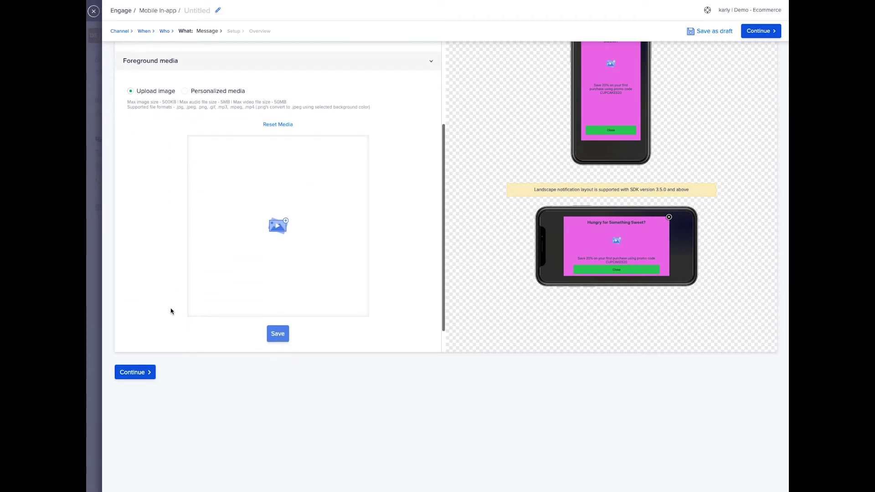
scroll(172, 311, down, 1)
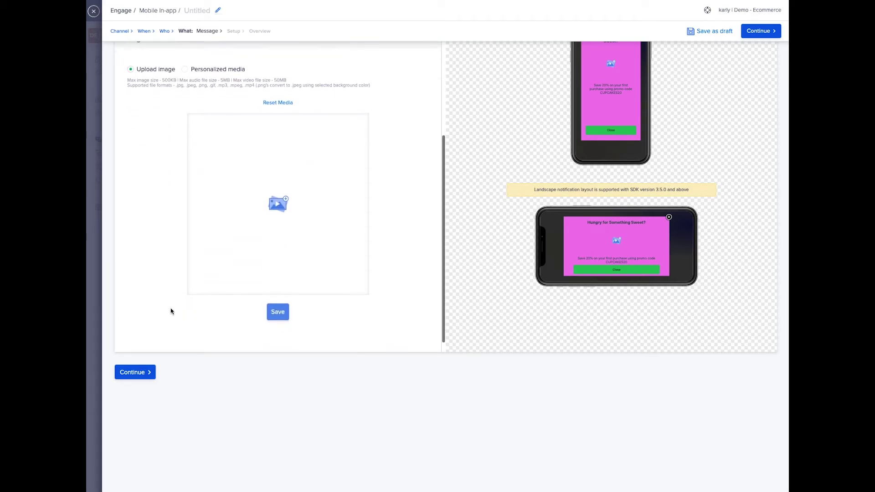
click(278, 208)
click(327, 49)
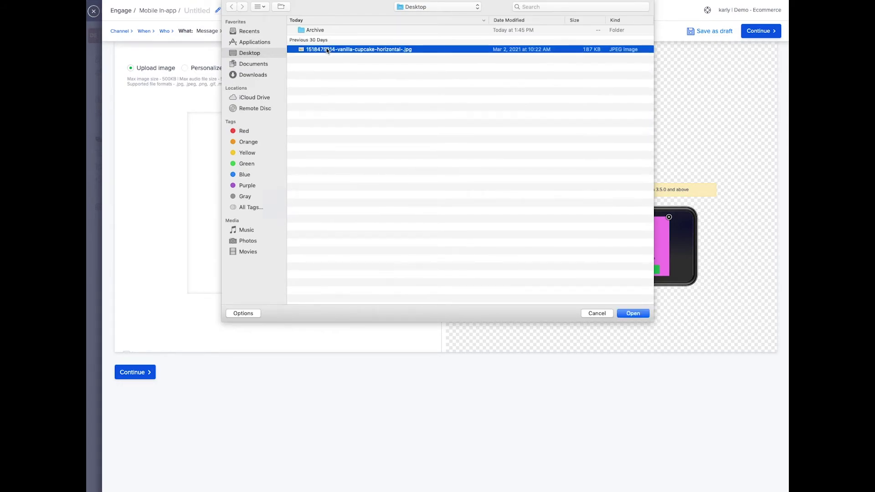
double_click(327, 49)
- Uncheck Include close button to drop the default close icon
scroll(434, 147, up, 1)
scroll(400, 323, up, 3)
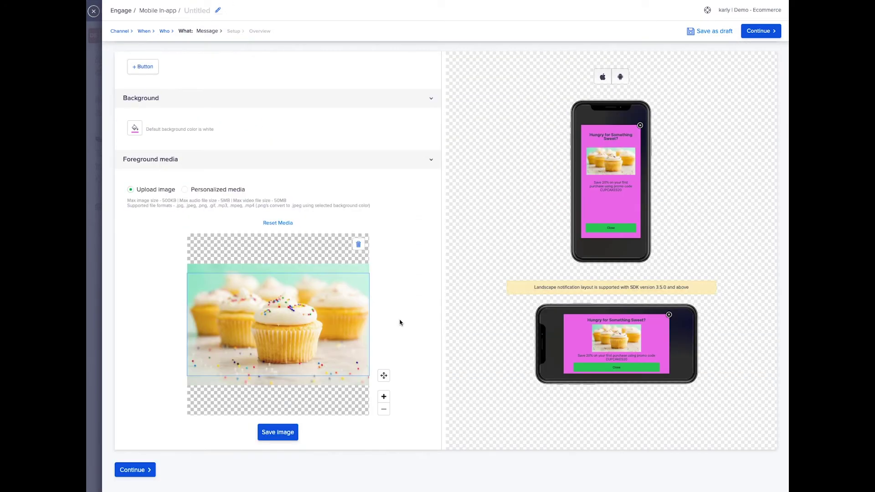
scroll(400, 322, down, 2)
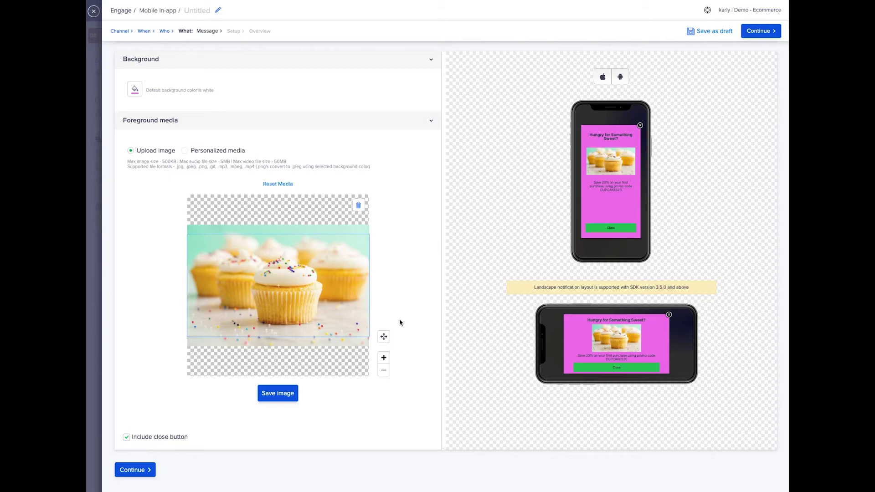
click(127, 438)
- Set the in-app message time to live to 7 days and reach the Overview
click(144, 470)
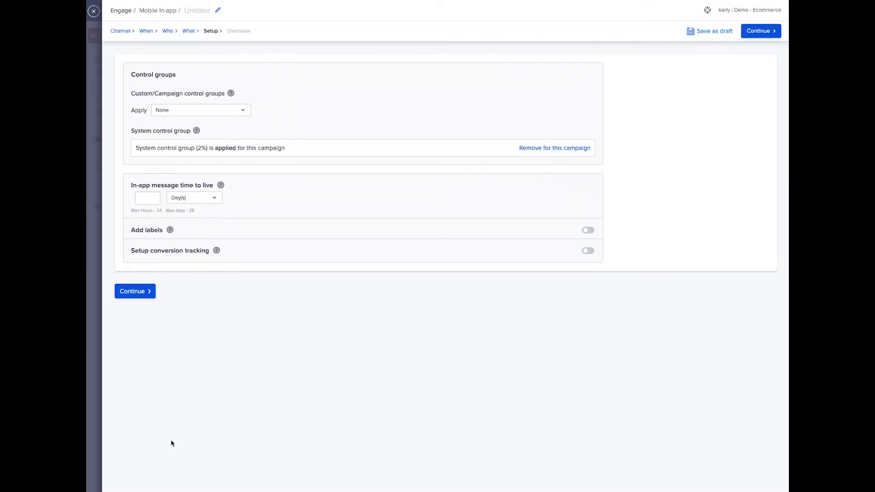
click(144, 202)
text(7)
click(144, 296)
click(144, 296)
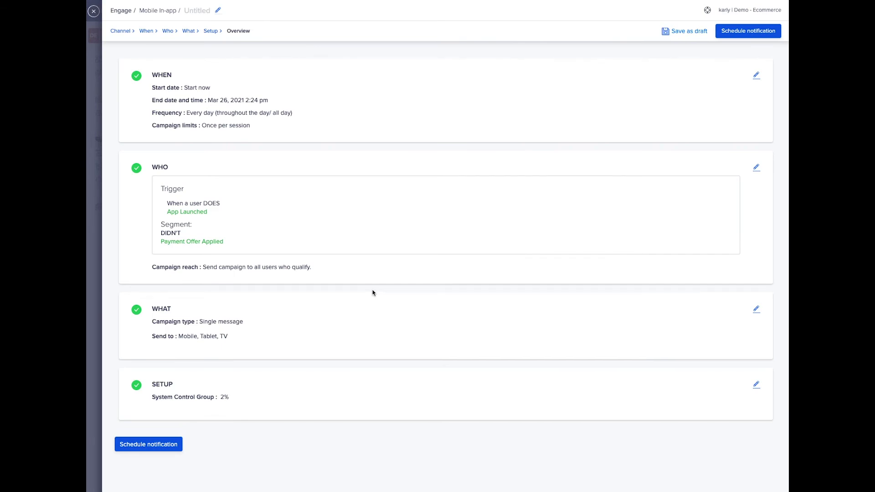
- Name the campaign 'App Launch 20% Off Promotion' and save it as scheduled
click(161, 450)
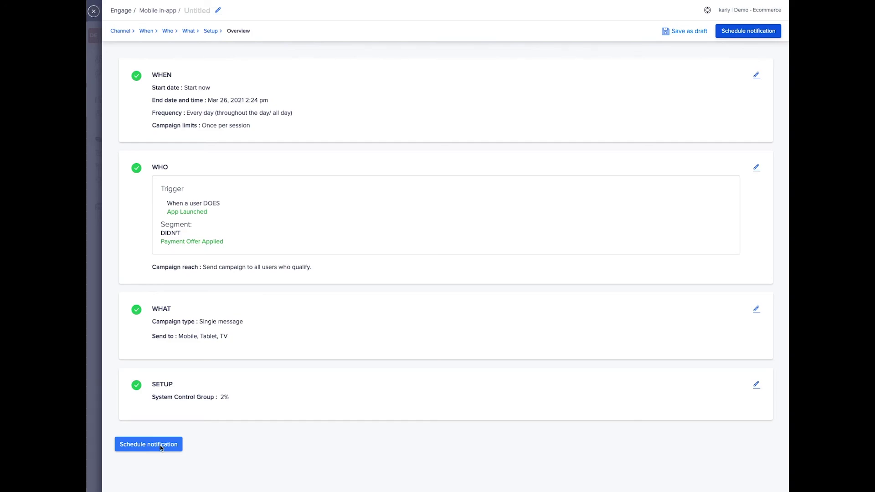
click(160, 445)
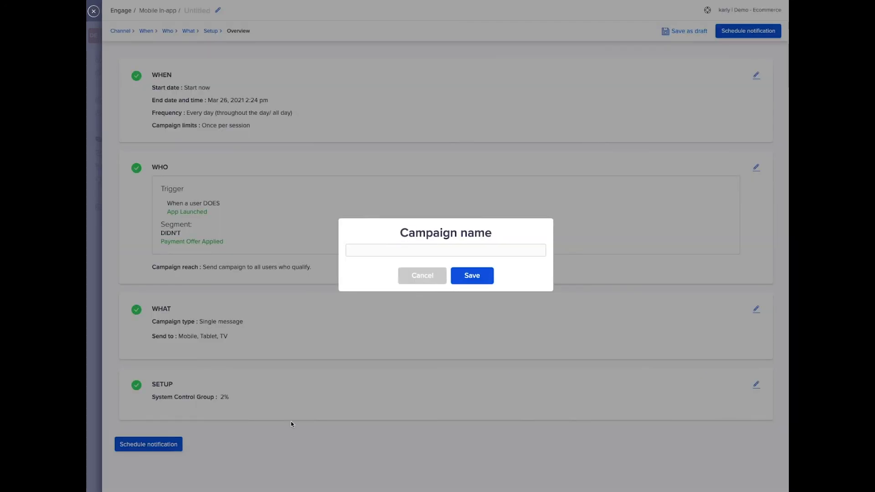
text(App Launch 20% Off Promotion)
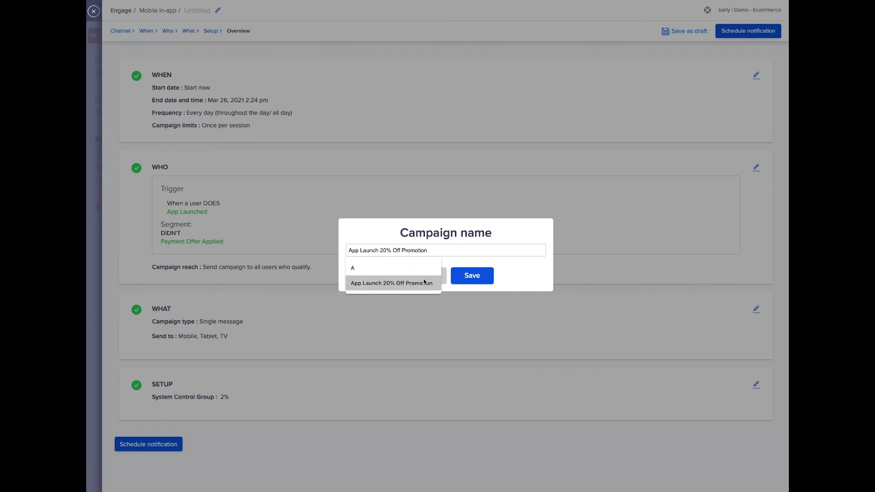
click(423, 285)
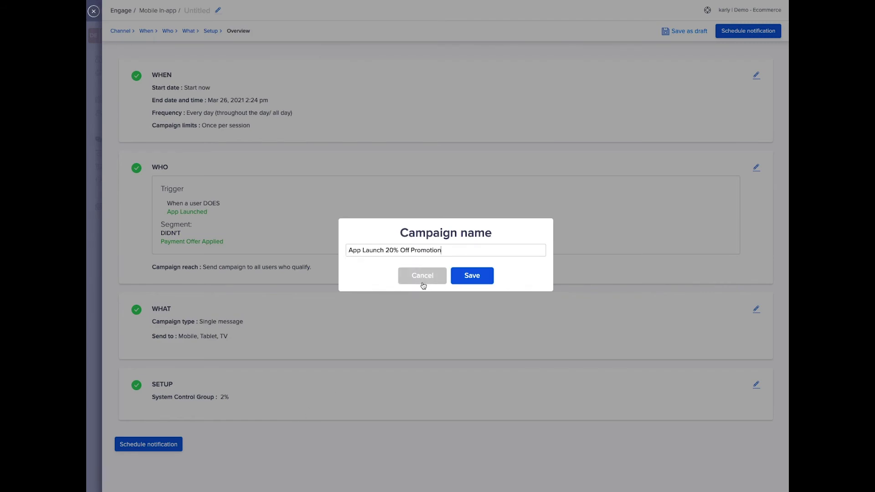
click(472, 276)
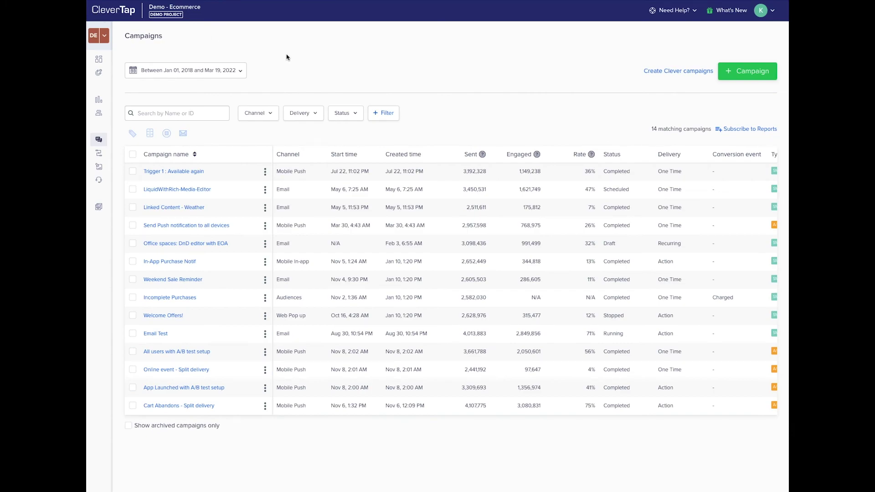
- Open the In-App Purchase Notif report, check Overview, then Overall Stats and Split by chart
click(191, 262)
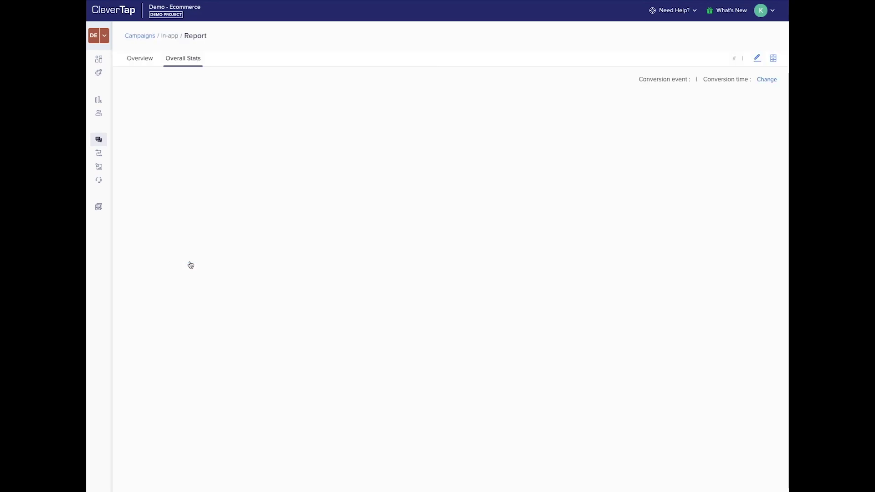
click(132, 58)
scroll(362, 172, down, 2)
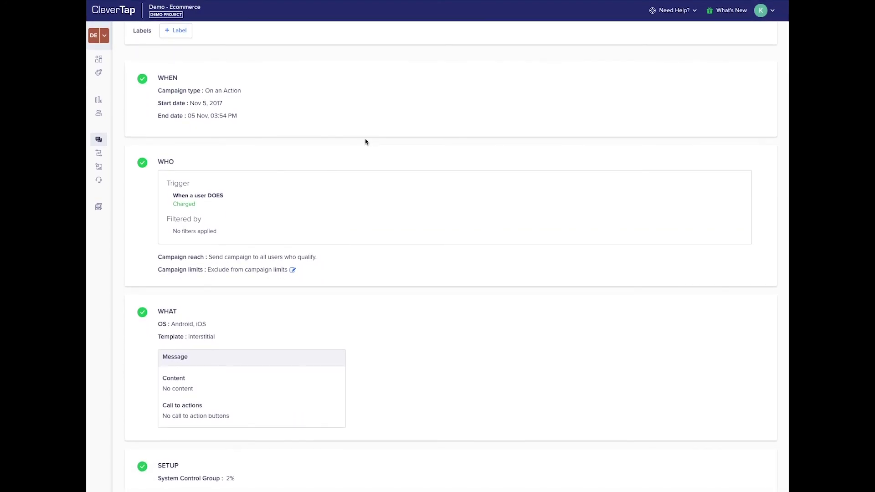
scroll(365, 139, up, 2)
click(186, 59)
mouse_move(245, 130)
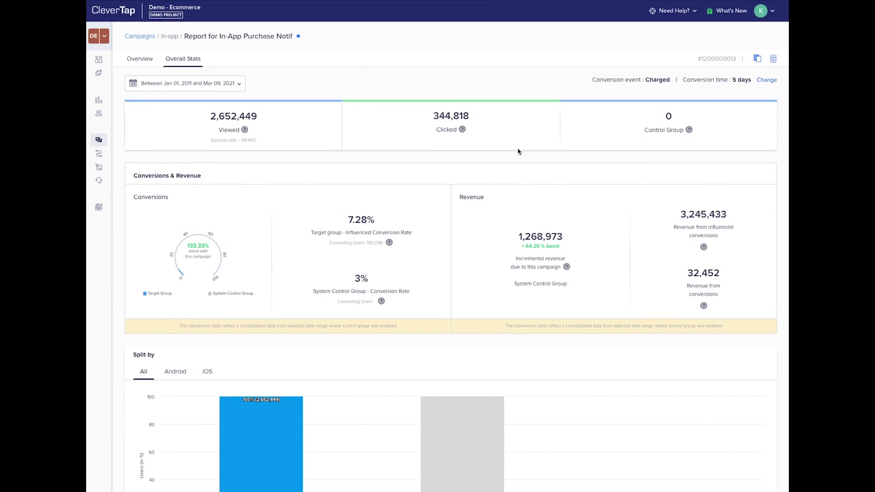
scroll(520, 150, down, 2)
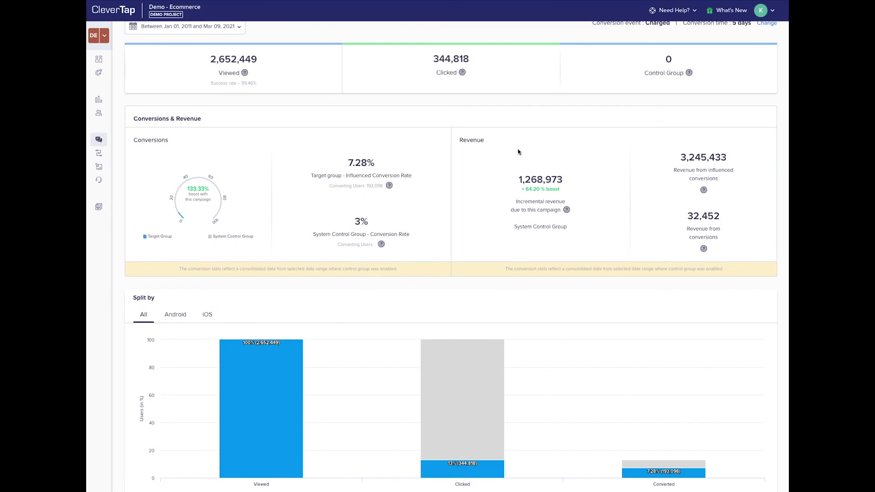